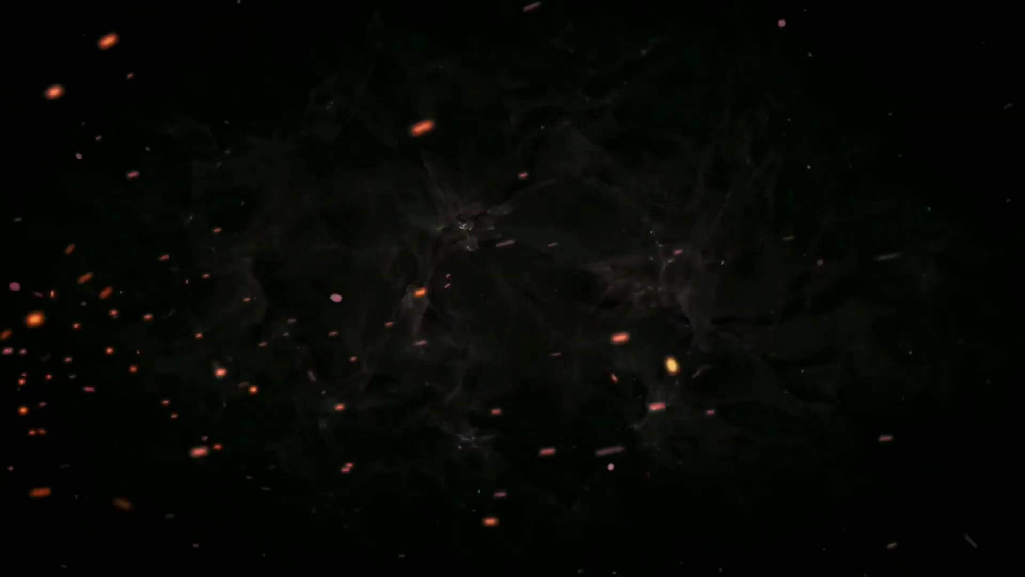
Step: Bring up the Quick Insert block search on the empty untitled1 canvas
double_click(442, 251)
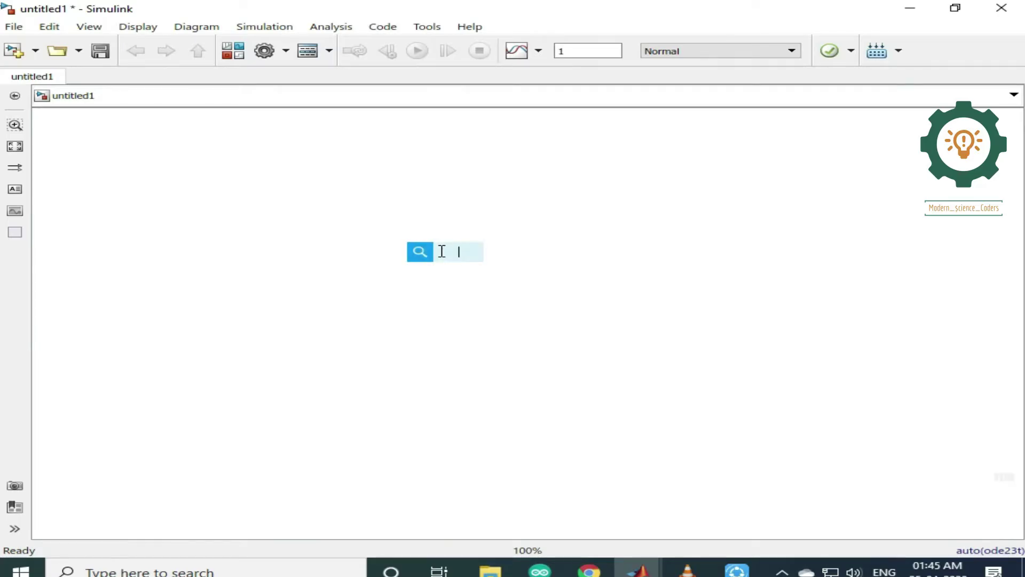
Step: Quick-insert a Capacitor block onto the canvas with the 'capa' search
type("capa")
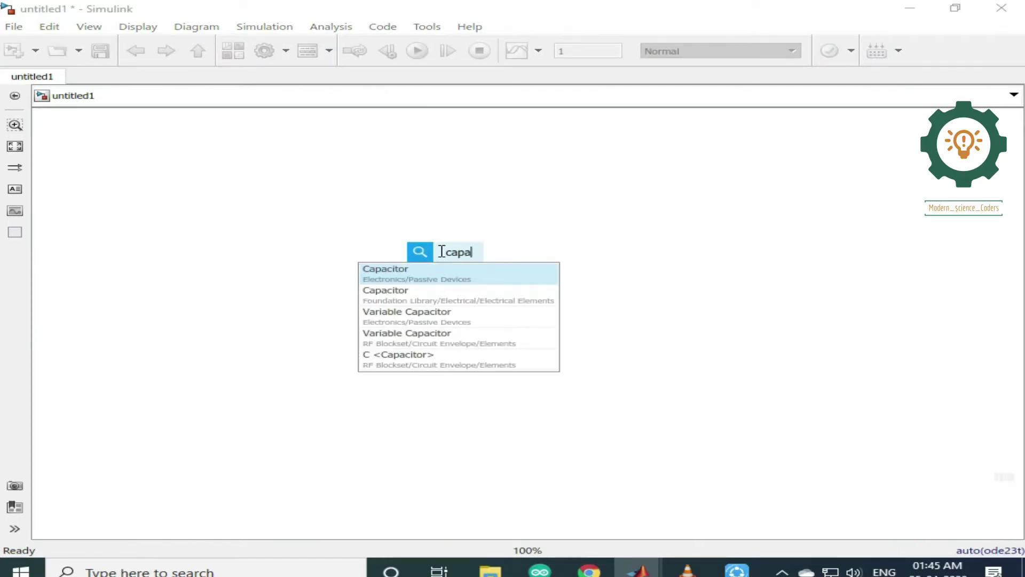
left_click(410, 276)
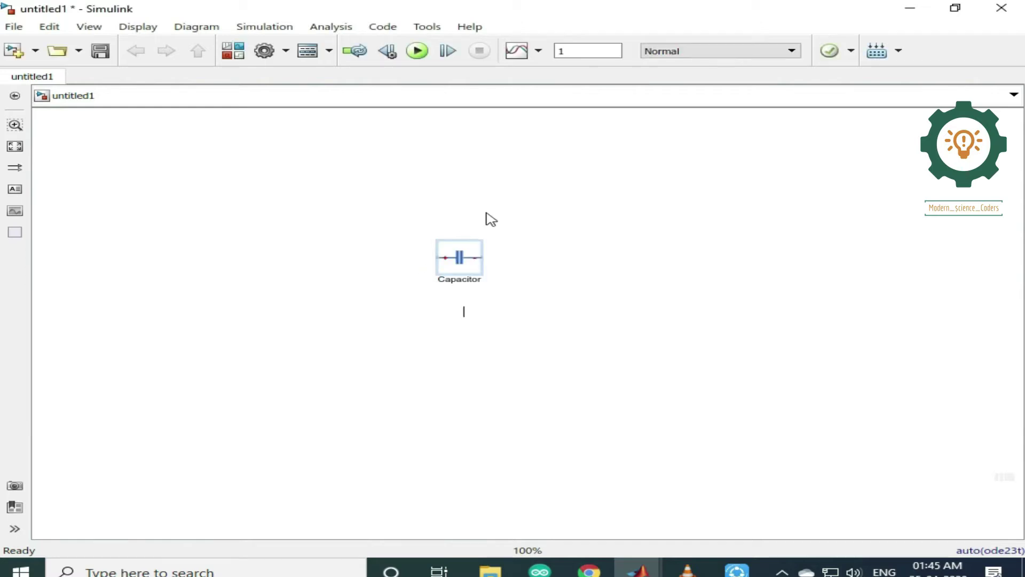
left_click(306, 320)
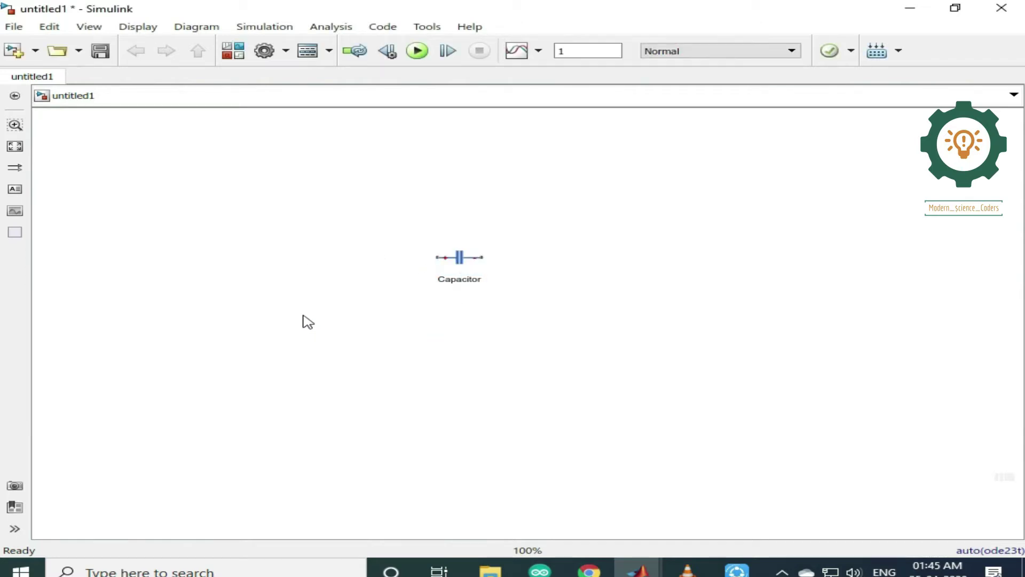
Step: Add a DC Voltage Source block below-left of the Capacitor
double_click(303, 315)
type("dc")
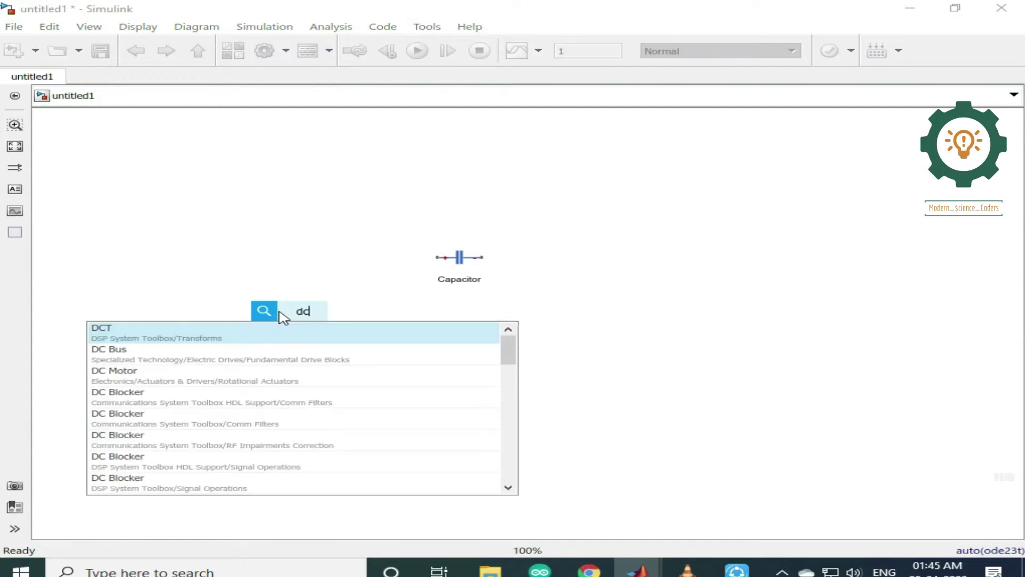
type(" v")
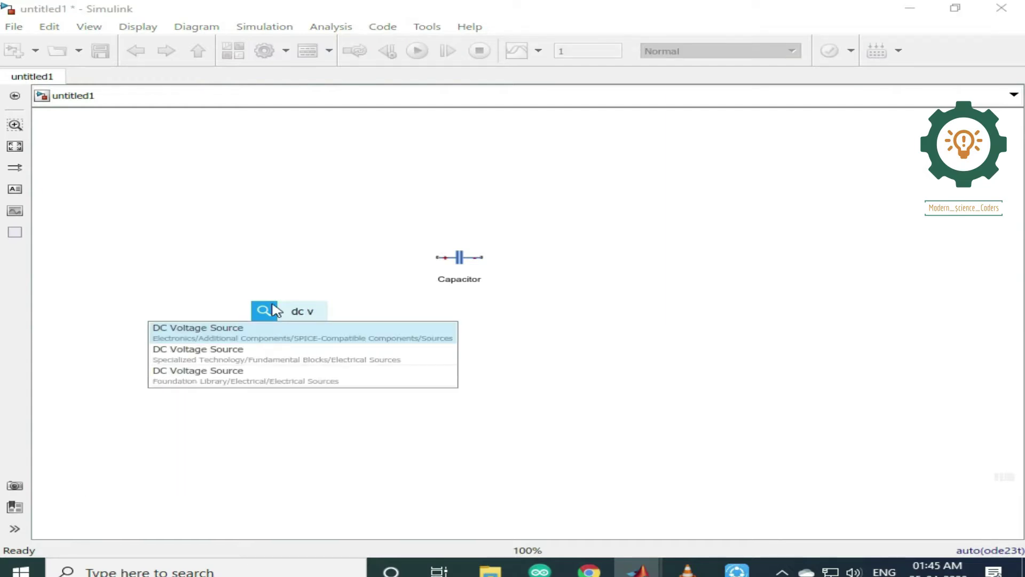
left_click(283, 332)
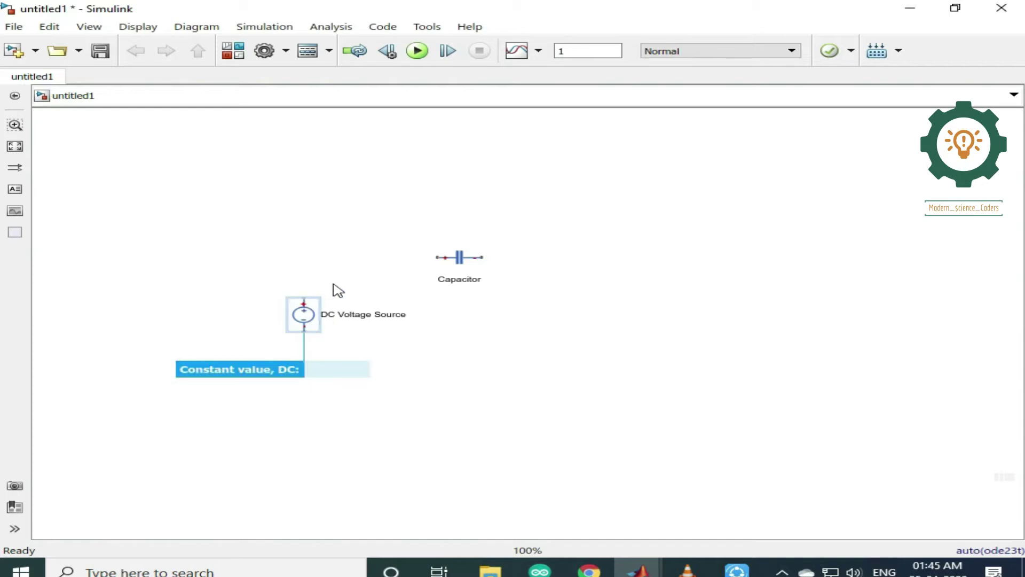
Step: Set the DC Voltage Source to 5 V and wire its top terminal to the Capacitor's left terminal
double_click(314, 324)
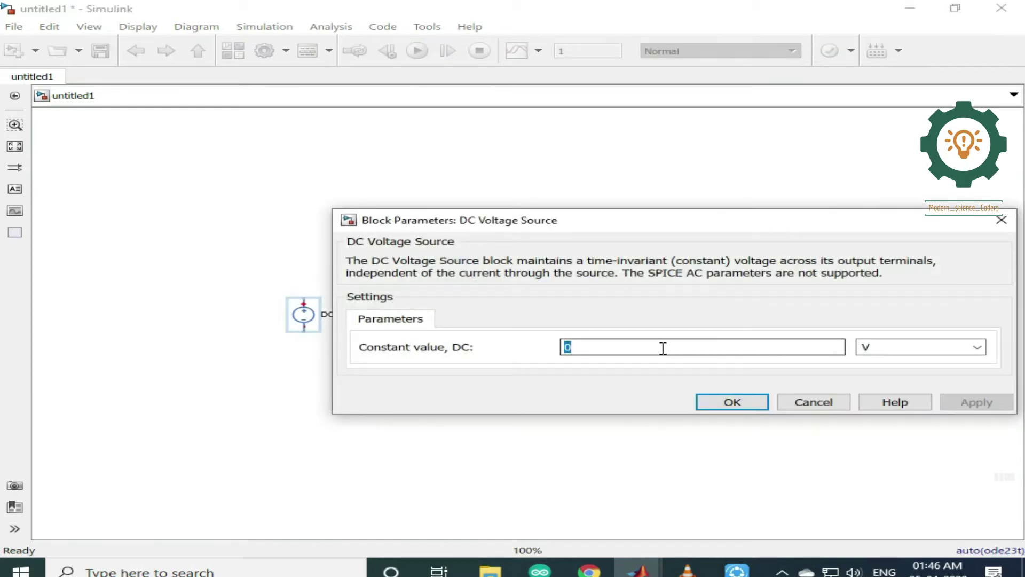
key("BackSpace")
left_click(764, 404)
left_click(307, 298)
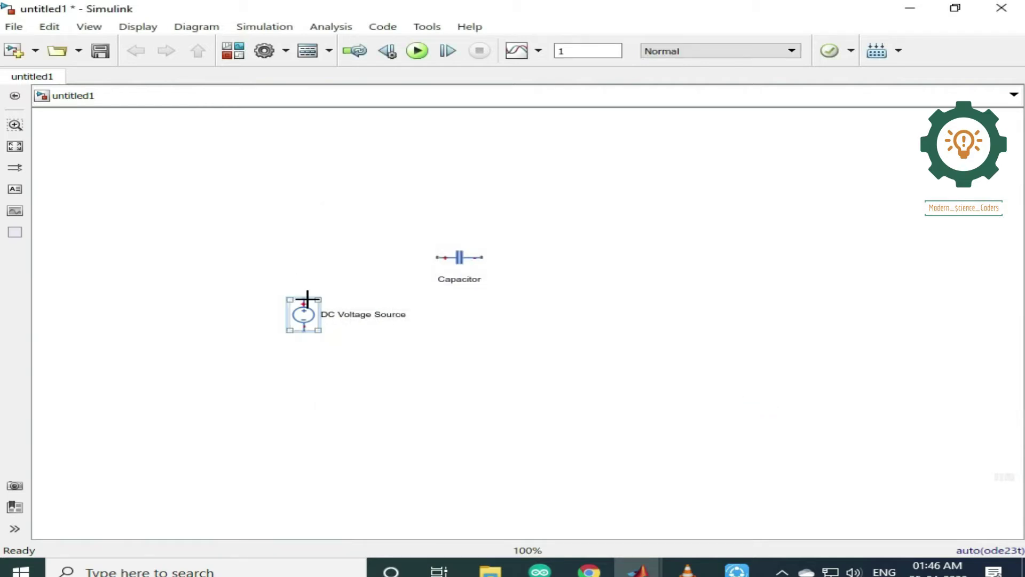
left_click_drag(305, 296, 438, 255)
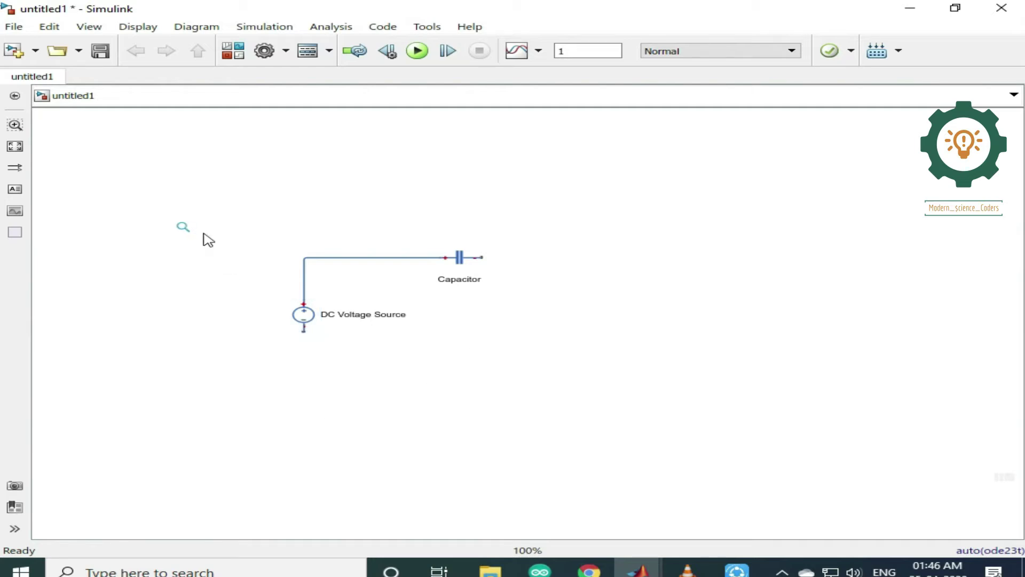
Step: Place a Voltage Sensor above the Capacitor and wire it across both capacitor terminals
left_click(182, 227)
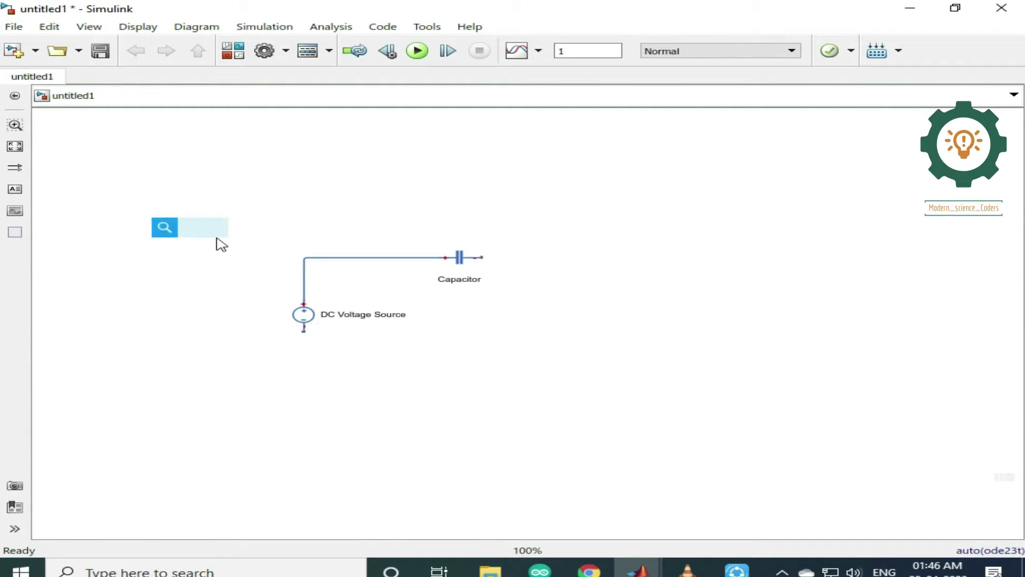
type("voltage")
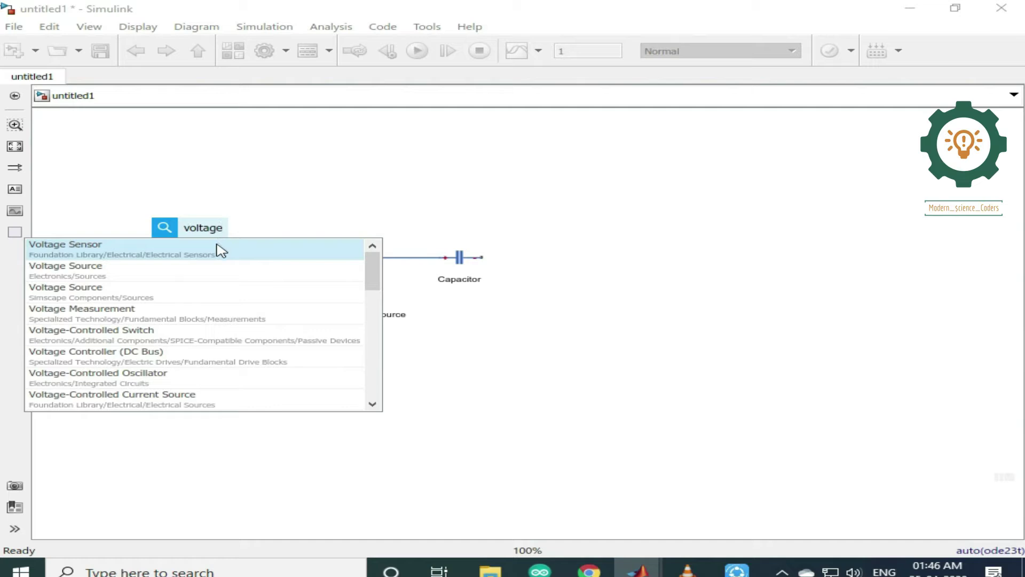
left_click(221, 250)
left_click_drag(206, 241, 485, 256)
left_click_drag(506, 177, 382, 258)
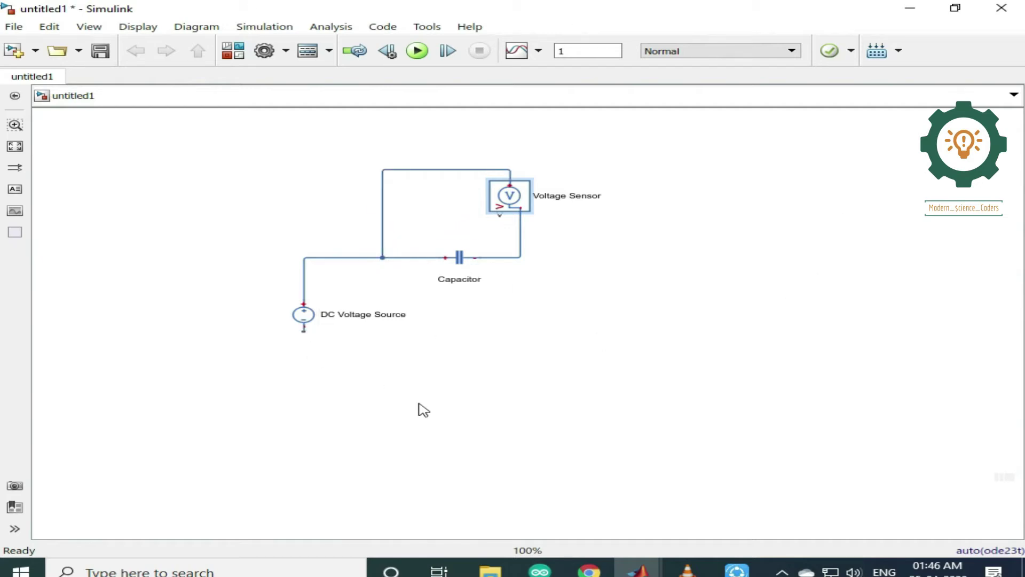
left_click(618, 332)
left_click(589, 321)
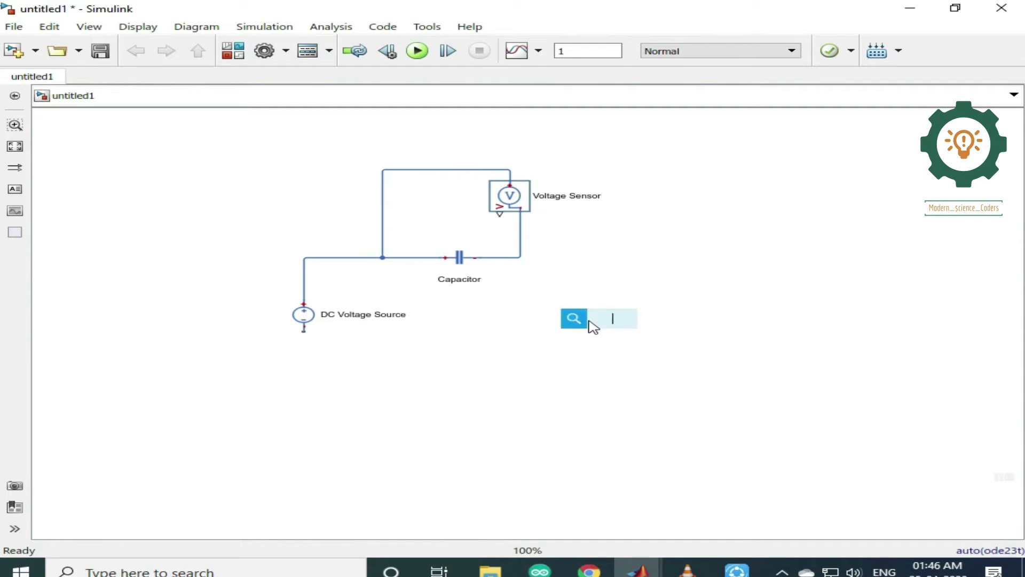
Step: Insert a Current Sensor, then delete it as the wrong variant
type("curr")
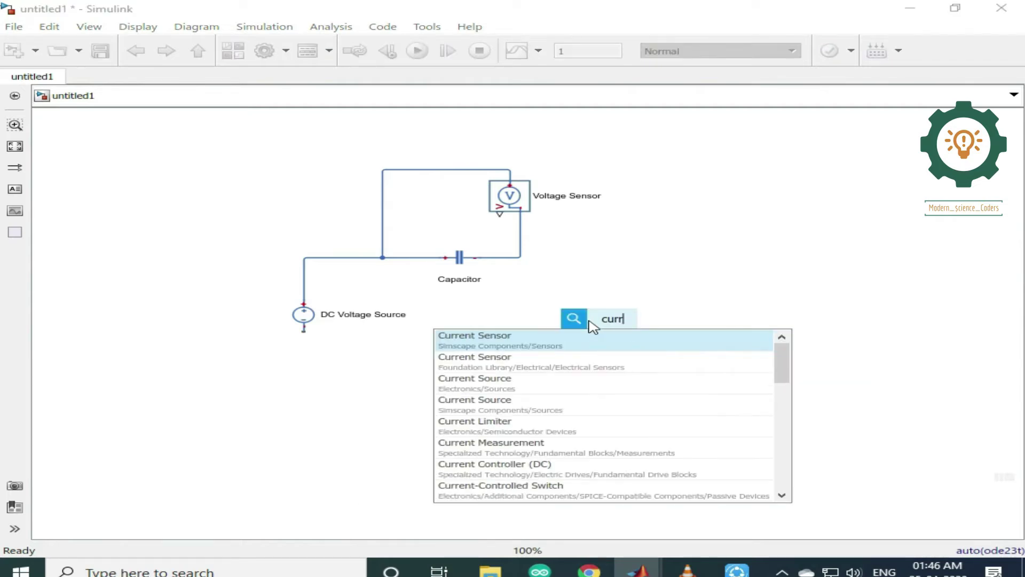
left_click(568, 343)
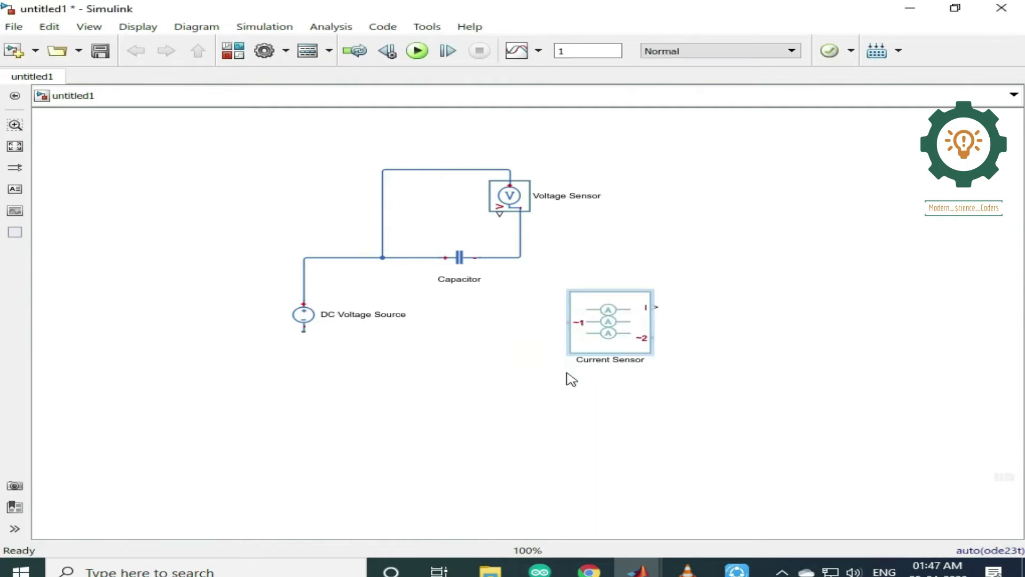
right_click(614, 328)
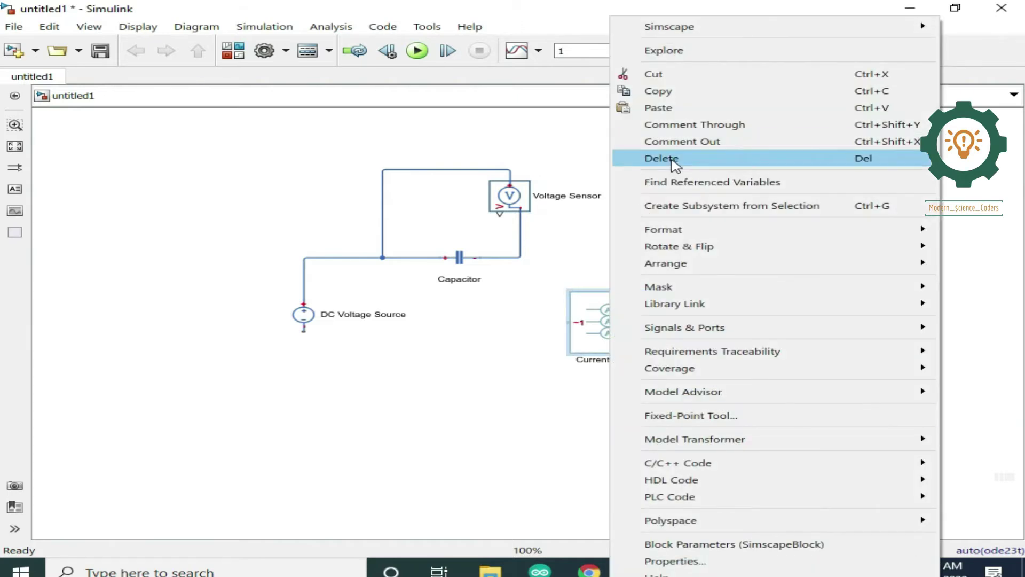
left_click(676, 161)
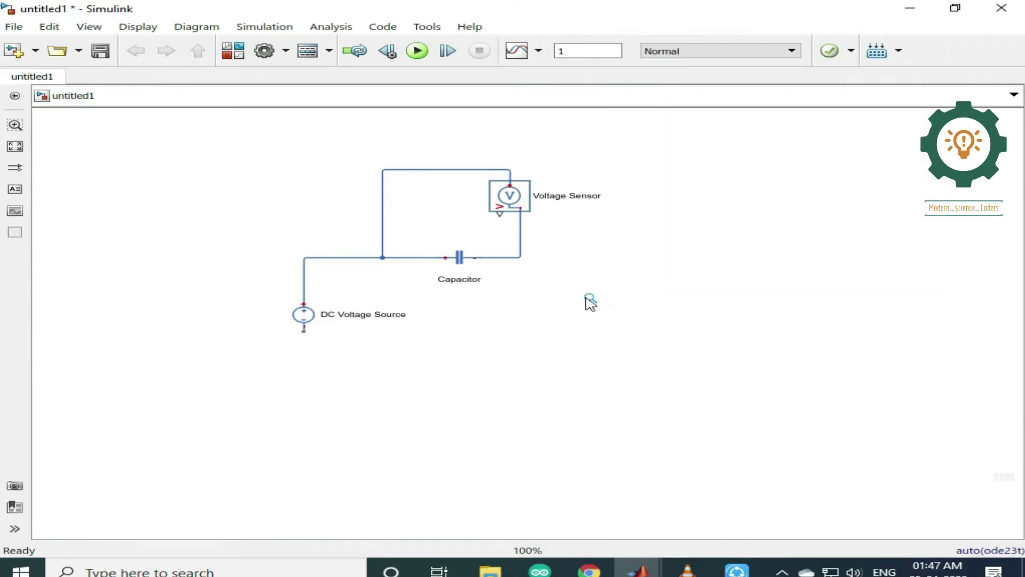
Step: Place the other Current Sensor below the Capacitor, wired from the source's lower terminal to the capacitor
left_click(588, 300)
type("curr")
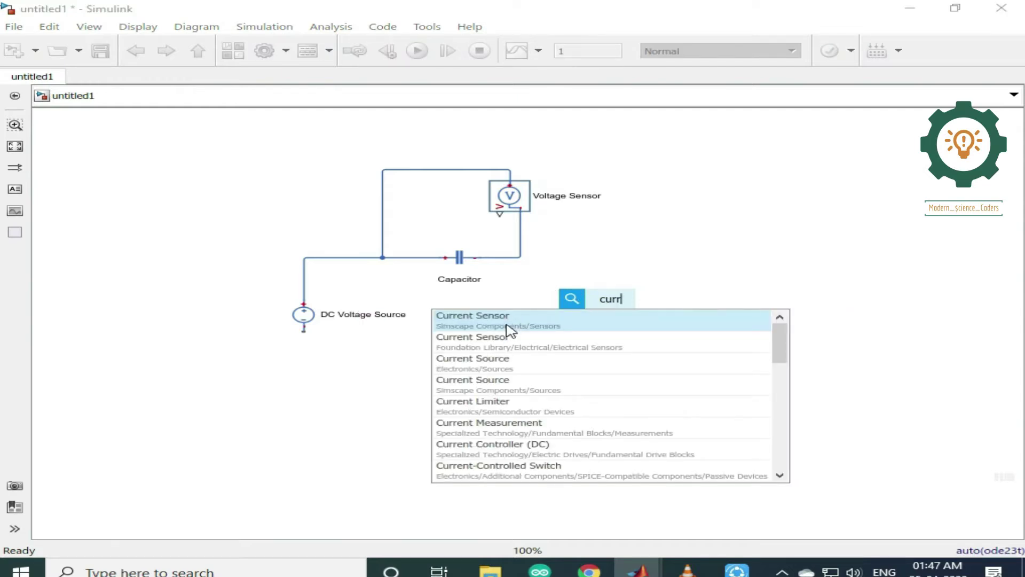
left_click(512, 347)
left_click_drag(614, 309, 476, 337)
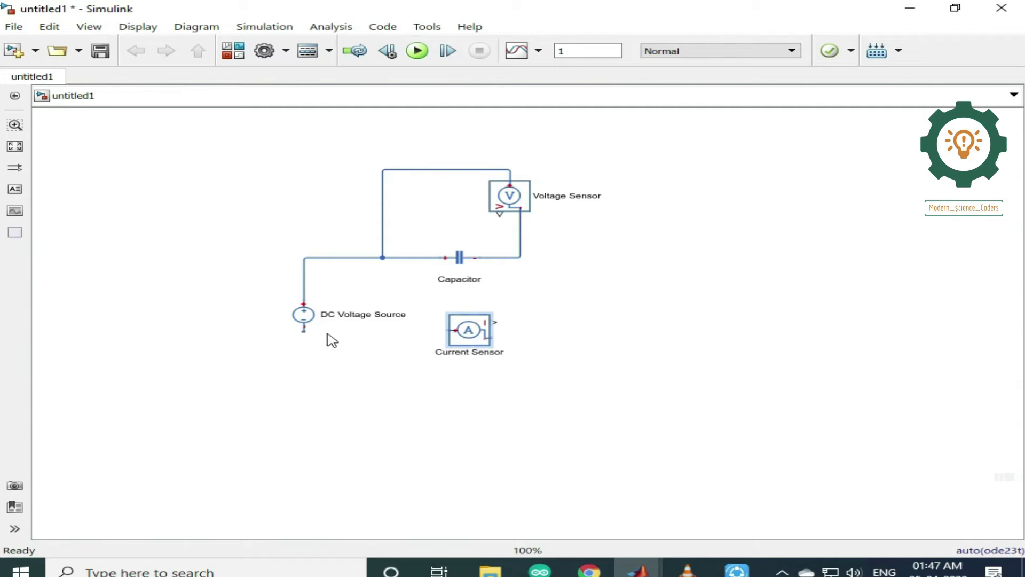
mouse_move(304, 330)
left_mouse_down()
mouse_move(454, 330)
mouse_move(527, 292)
mouse_move(521, 257)
left_mouse_up()
left_click(464, 334)
left_click_drag(461, 332, 476, 343)
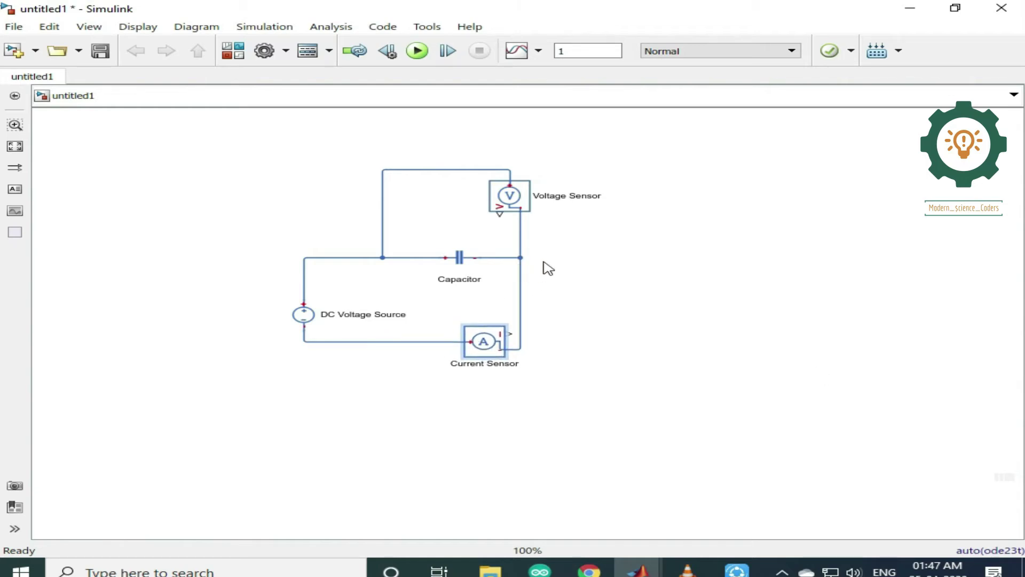
Step: Begin a signal line from the Voltage Sensor's output
left_click(507, 202)
mouse_move(501, 215)
left_mouse_down()
mouse_move(593, 231)
mouse_move(506, 227)
mouse_move(500, 216)
left_mouse_up()
left_click(629, 274)
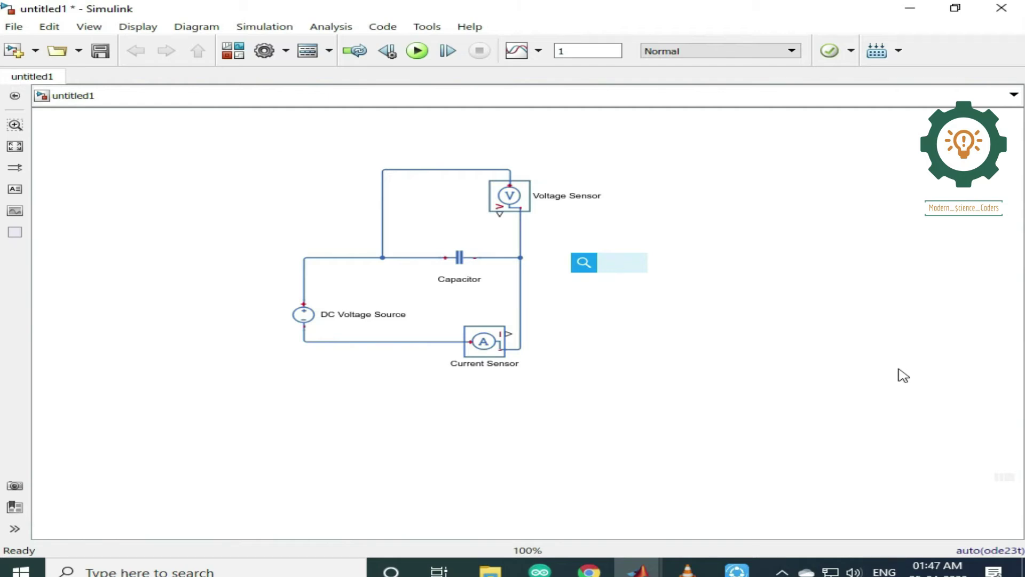
Step: Insert a Scope block right of the circuit and briefly check its display
type("scope")
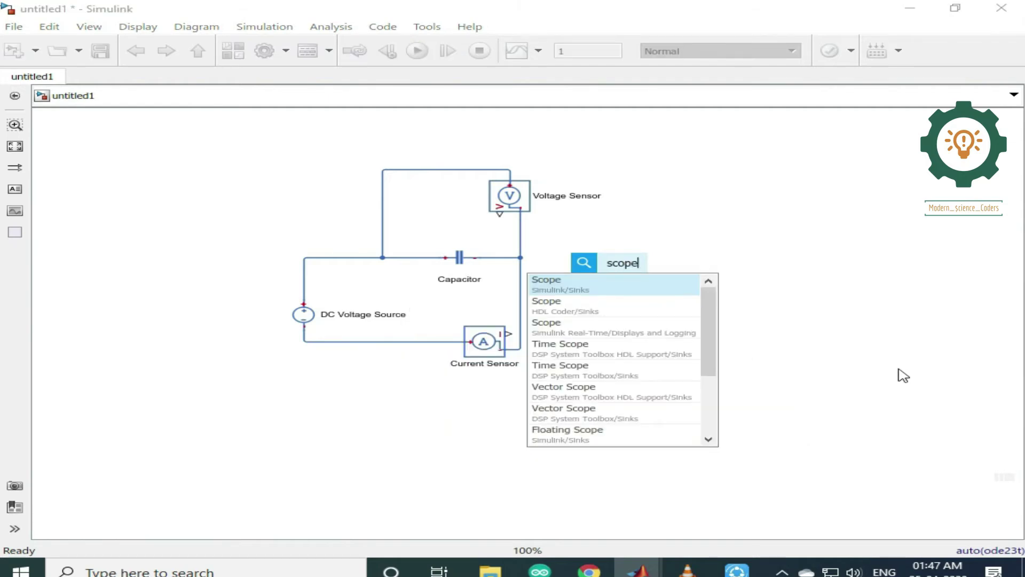
left_click(593, 288)
left_click_drag(618, 268, 689, 289)
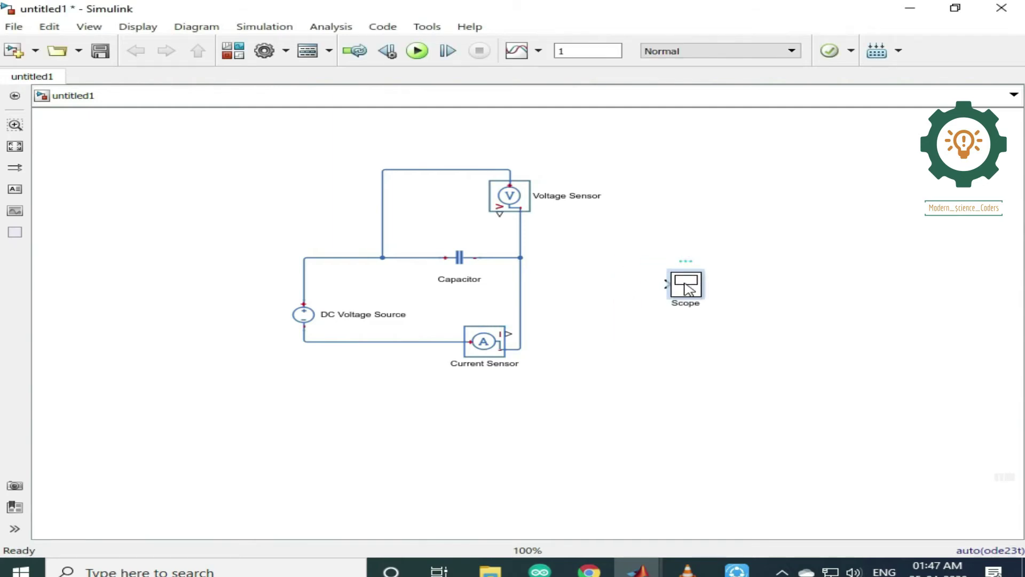
double_click(689, 289)
left_click(768, 81)
Step: Set the Scope's Number of Input Ports to 2
right_click(694, 290)
mouse_move(790, 283)
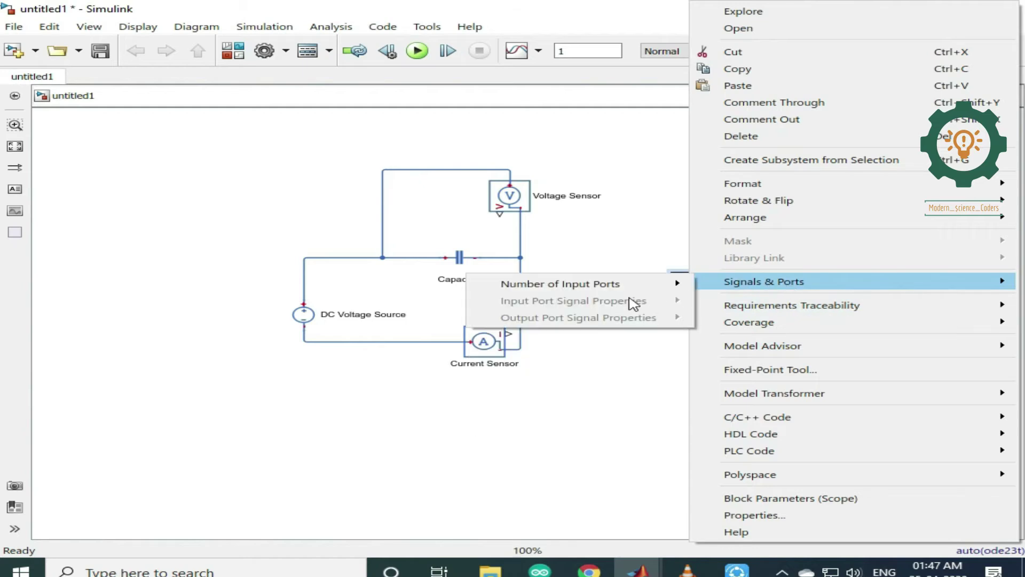
mouse_move(631, 287)
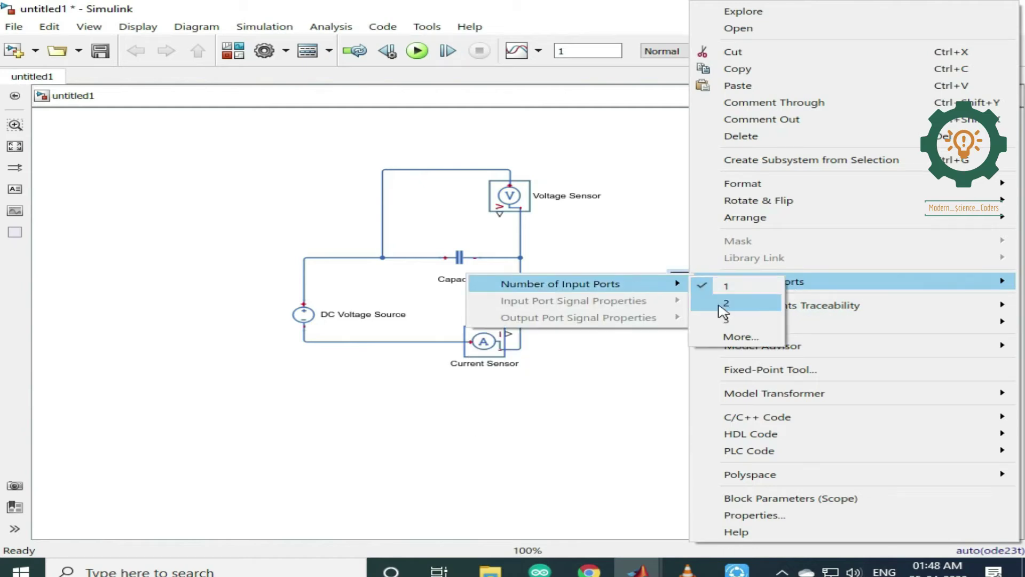
left_click(723, 304)
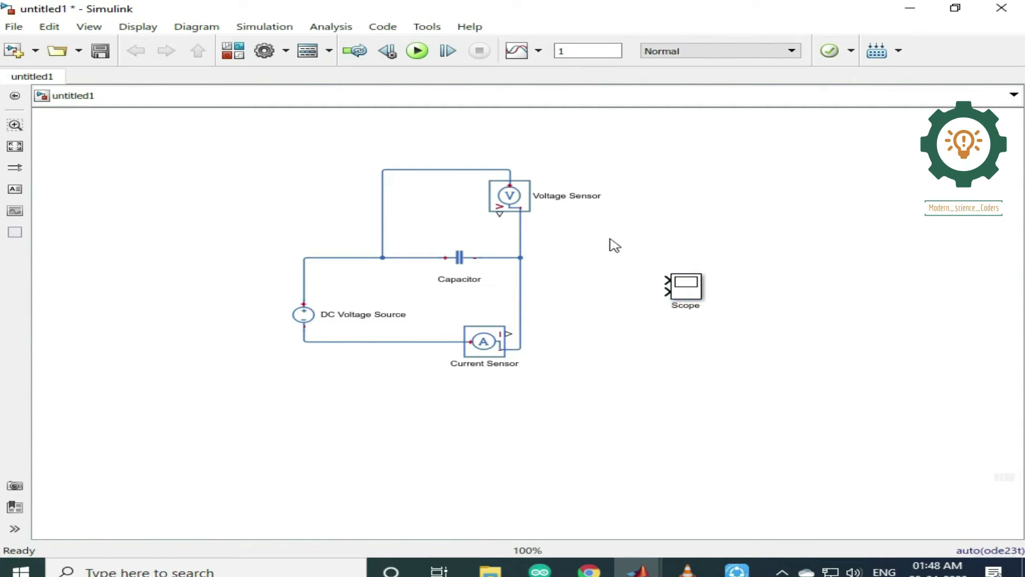
Step: Add a PS-Simulink Converter and feed the Voltage Sensor output into it
left_click(592, 239)
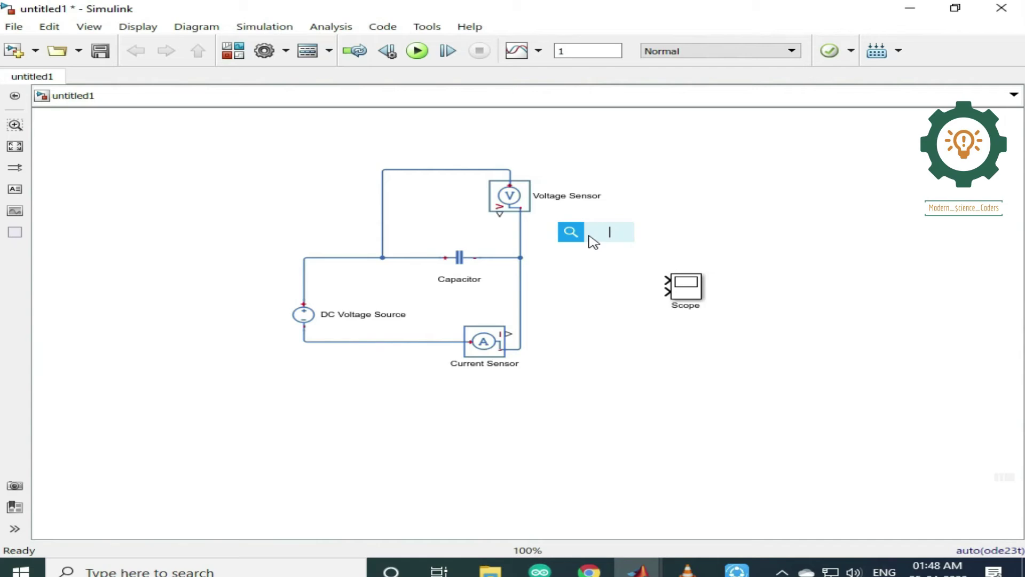
type("ps")
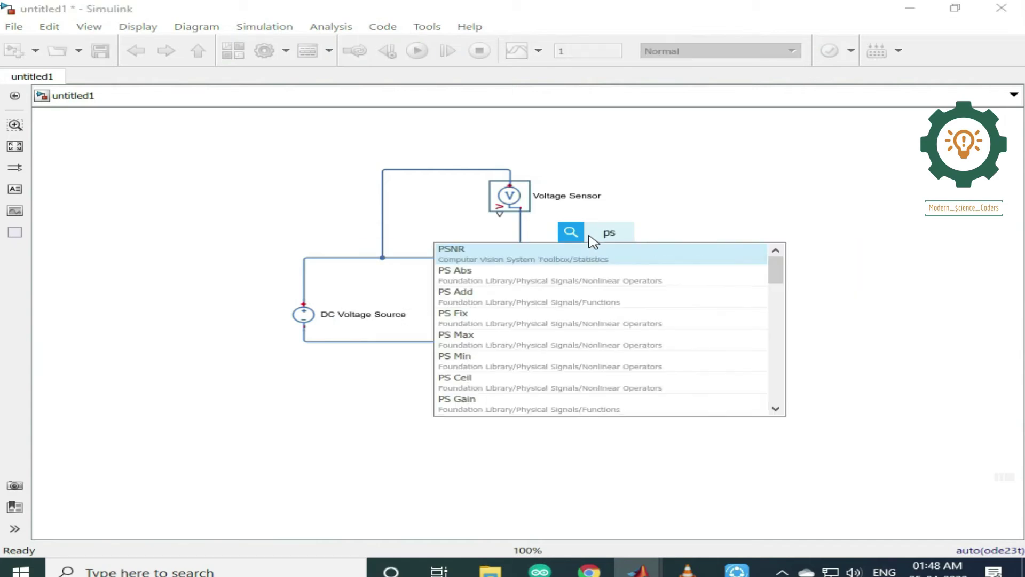
type(" s")
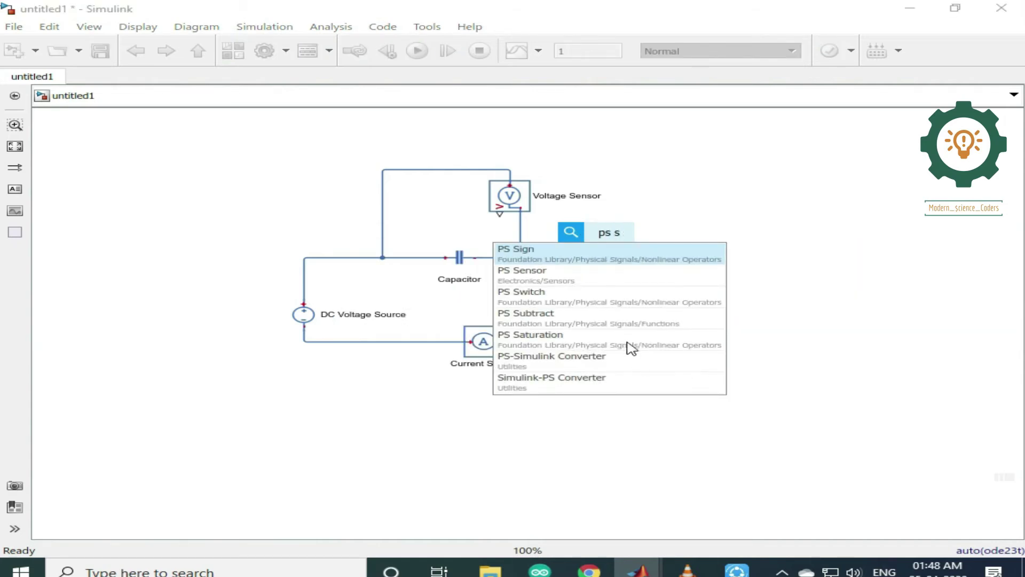
key("Return")
left_click(614, 241)
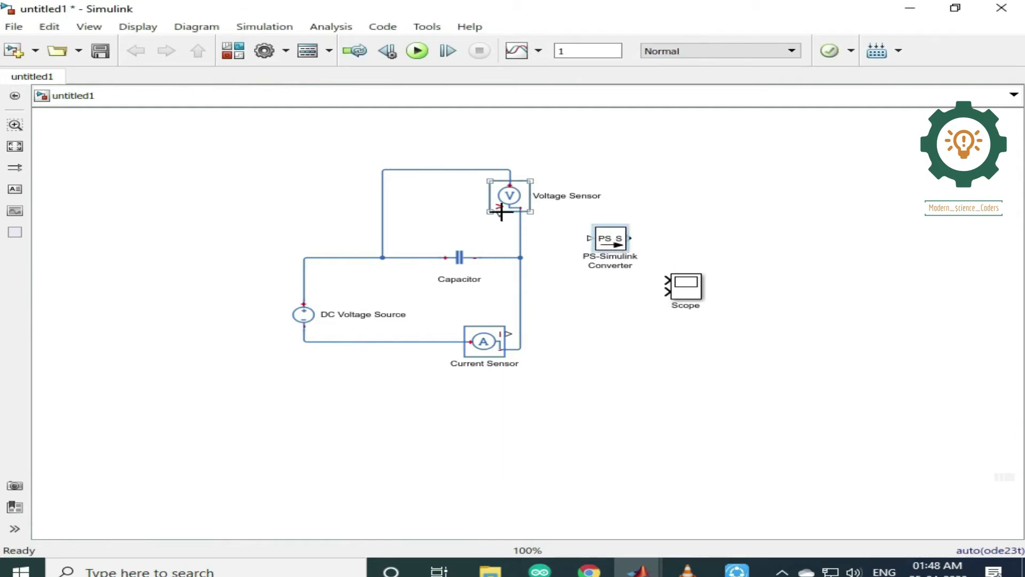
left_click_drag(506, 227, 668, 279)
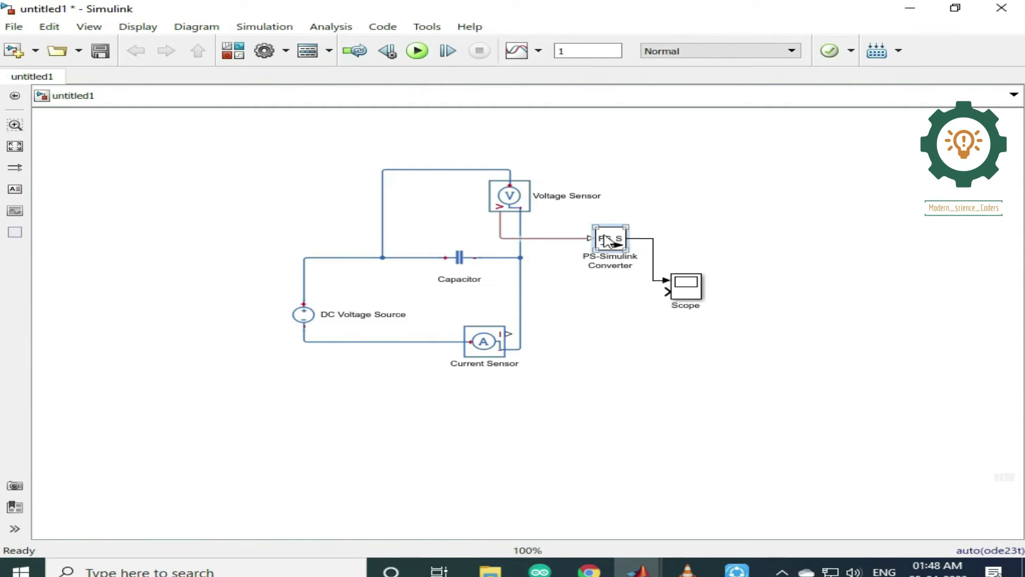
Step: Copy-paste a second converter below and wire the Current Sensor output into Converter1
right_click(603, 243)
left_click(685, 78)
right_click(602, 319)
left_click(653, 75)
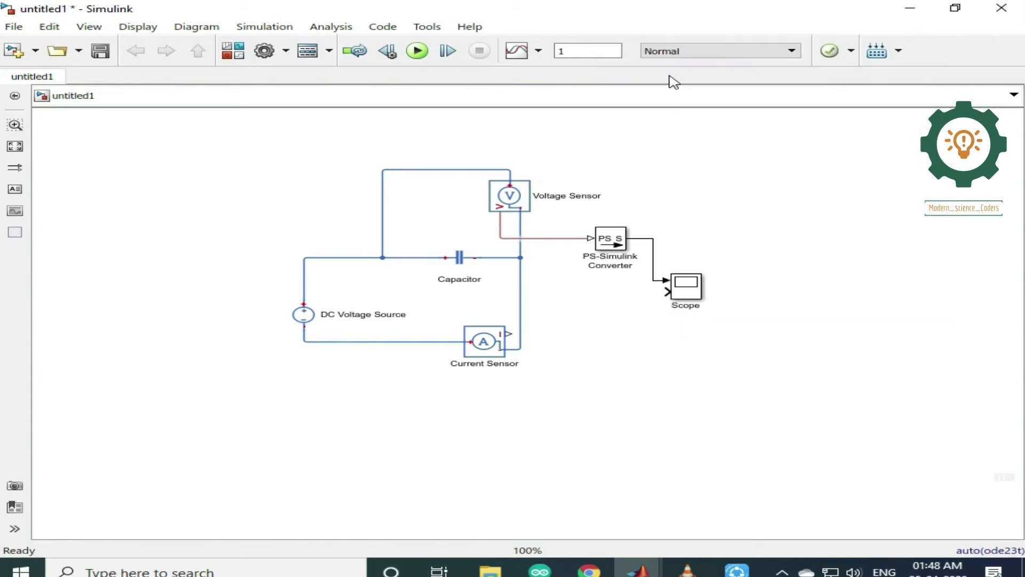
mouse_move(509, 334)
left_mouse_down()
mouse_move(591, 322)
mouse_move(669, 292)
left_mouse_up()
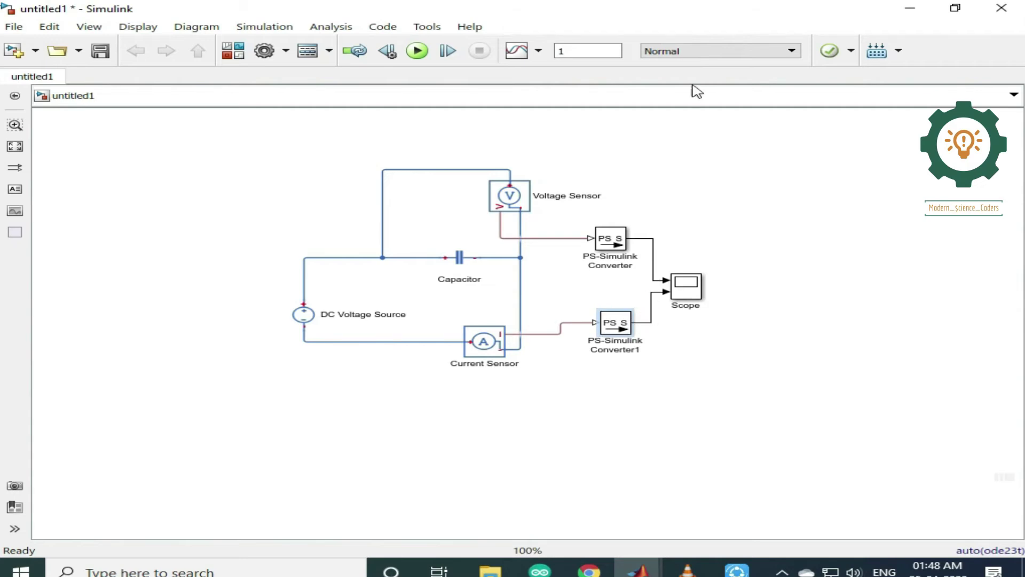
Step: Run the simulation, review the missing Solver Configuration error, and close the Diagnostic Viewer
left_click(417, 51)
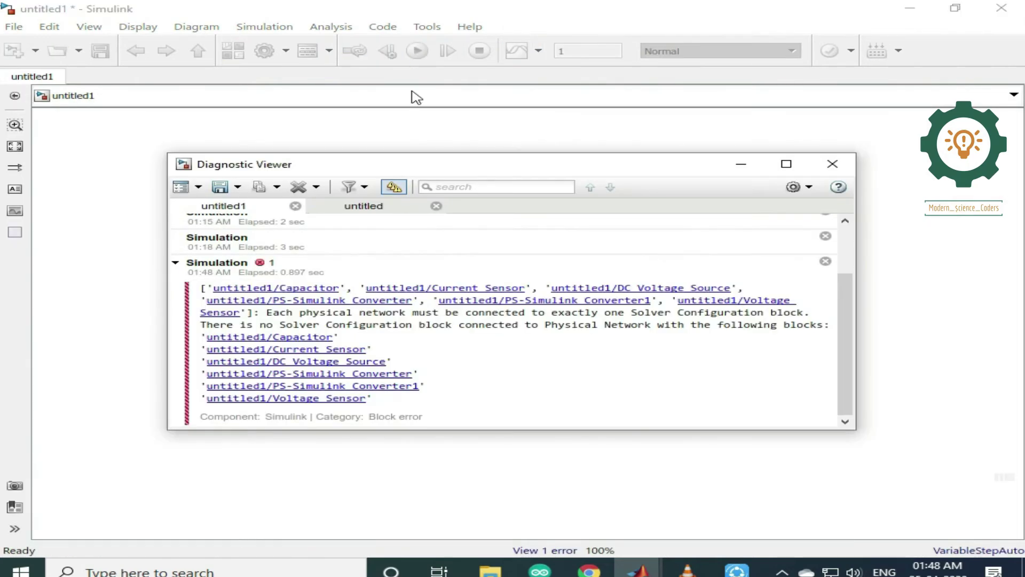
scroll(334, 321, "up", 3)
scroll(355, 345, "down", 3)
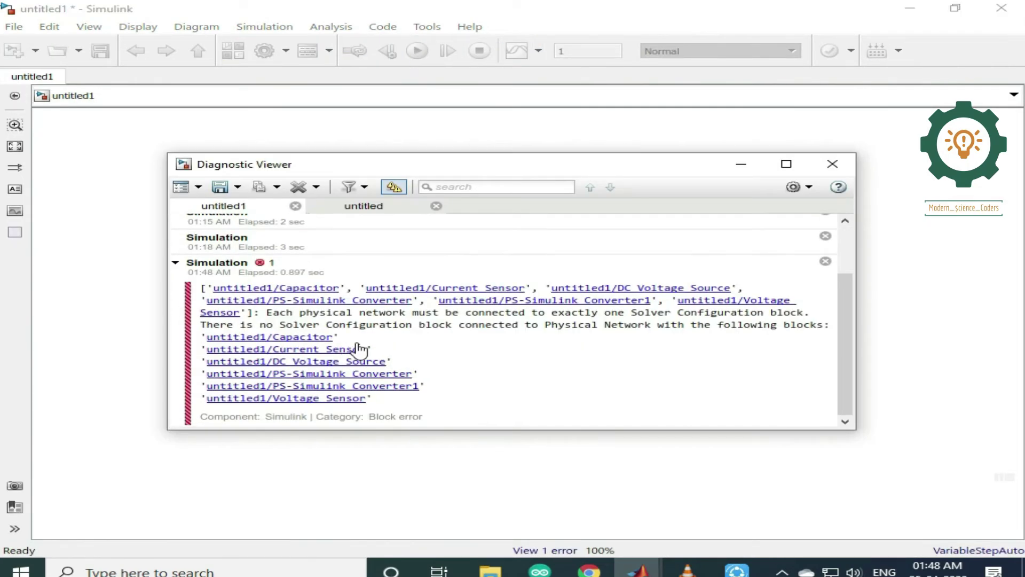
left_click(850, 163)
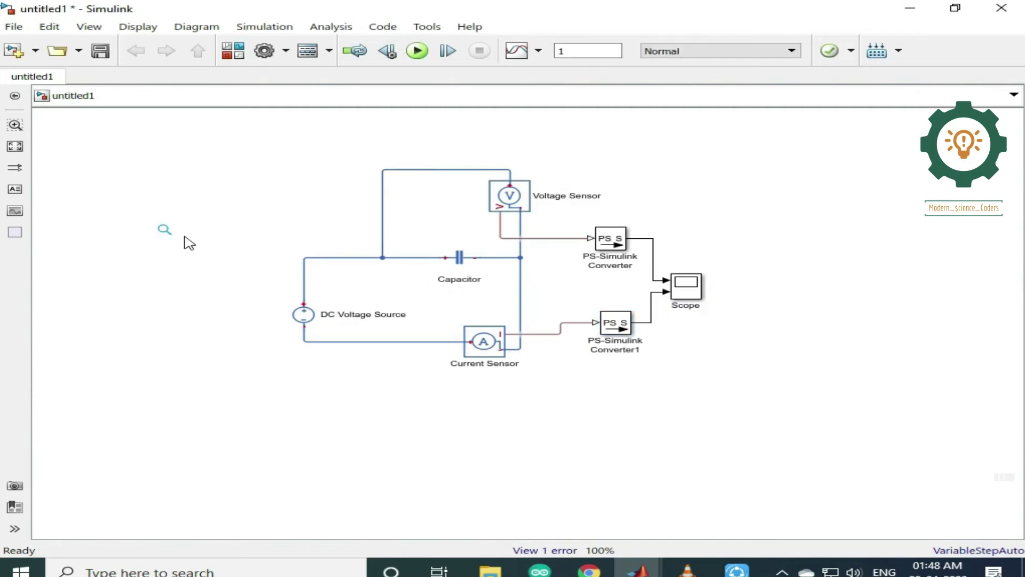
Step: Drop an Electrical Reference ground onto the bottom wire below the DC Voltage Source
left_click(166, 230)
type("e")
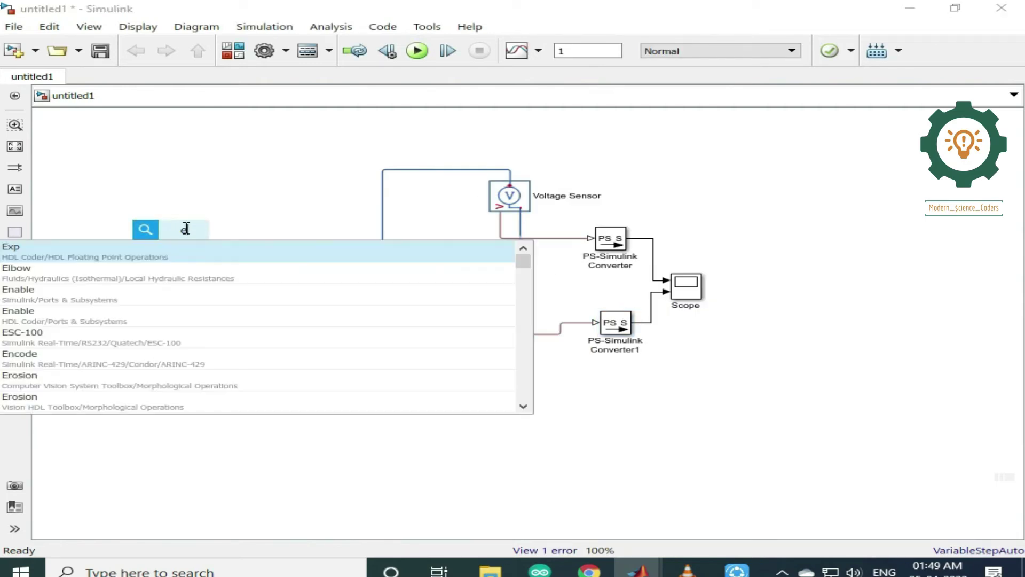
type("lectr")
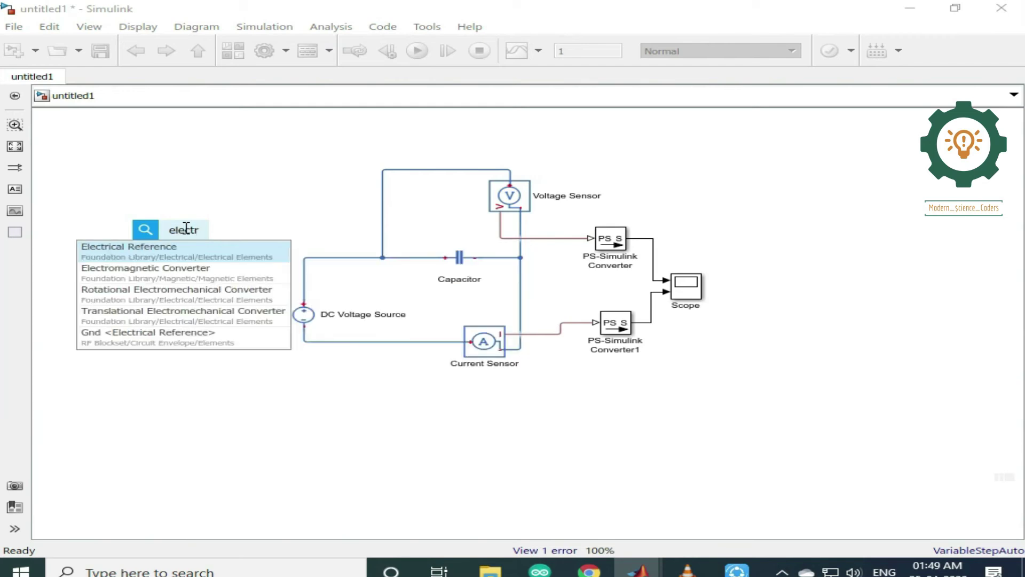
left_click(212, 255)
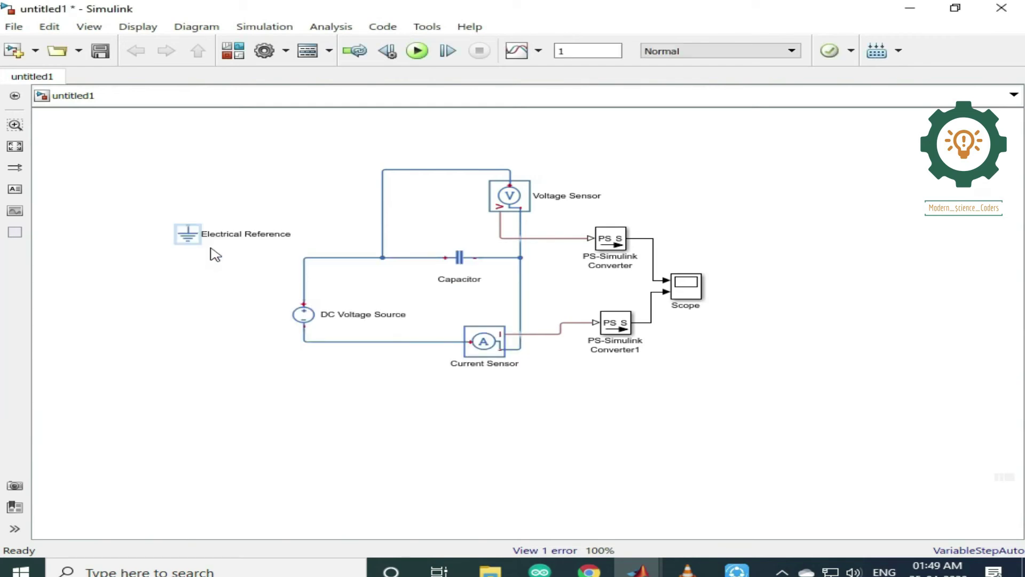
mouse_move(189, 238)
left_mouse_down()
mouse_move(351, 399)
mouse_move(368, 398)
mouse_move(384, 356)
mouse_move(397, 388)
mouse_move(396, 342)
left_mouse_up()
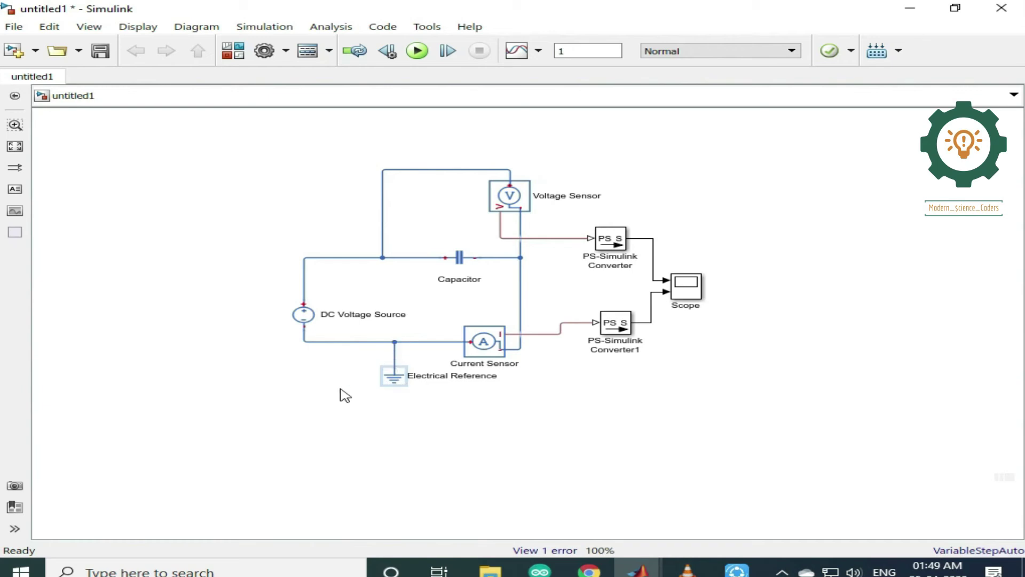
Step: Insert a Solver Configuration block and move it down near the ground
double_click(146, 267)
type("sol")
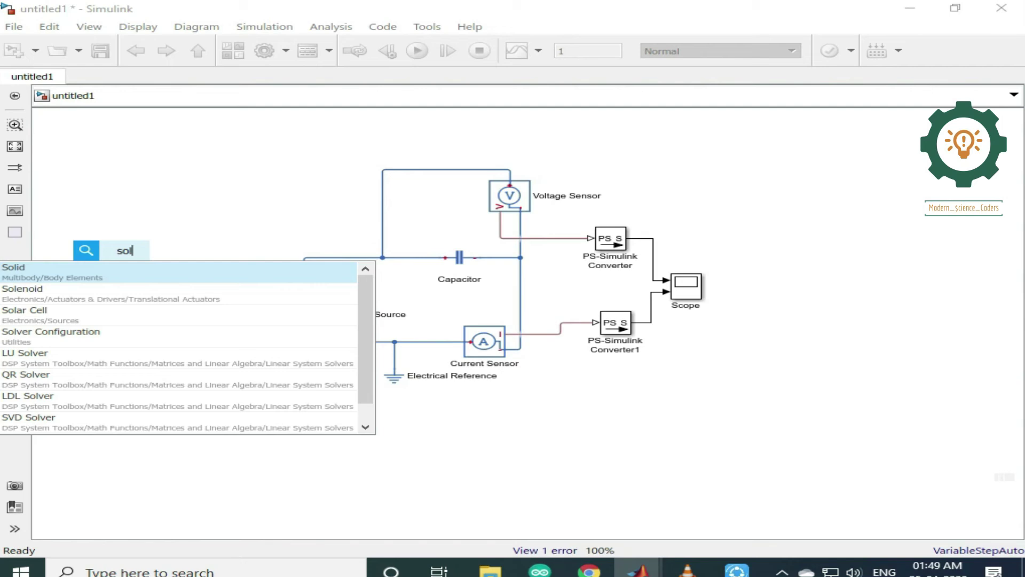
type("vee")
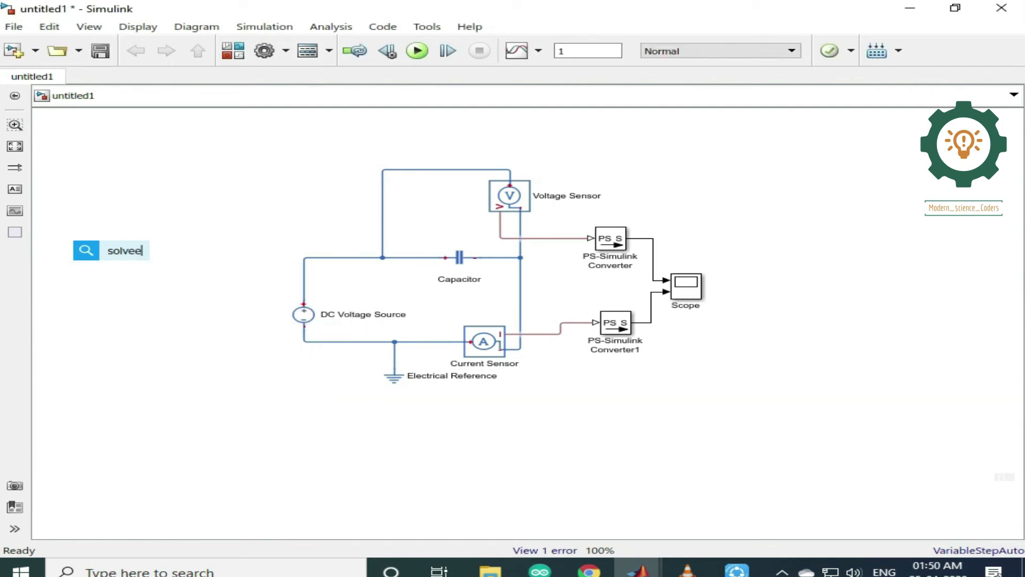
key("BackSpace")
left_click(193, 270)
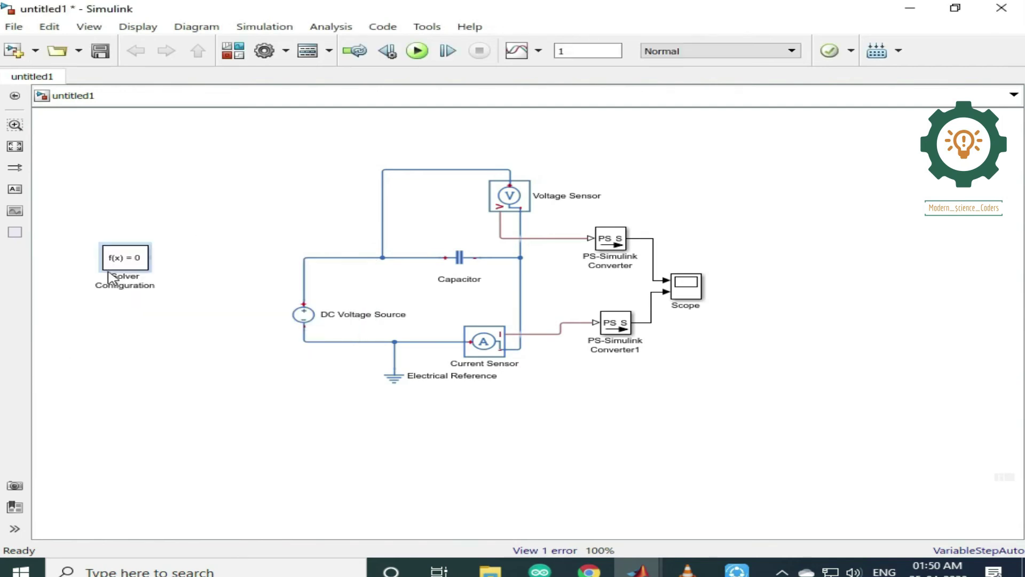
left_click_drag(133, 262, 148, 373)
Step: Wire the Solver Configuration to the ground line, align it, and rerun the simulation
left_click_drag(164, 367, 394, 356)
left_click(127, 374)
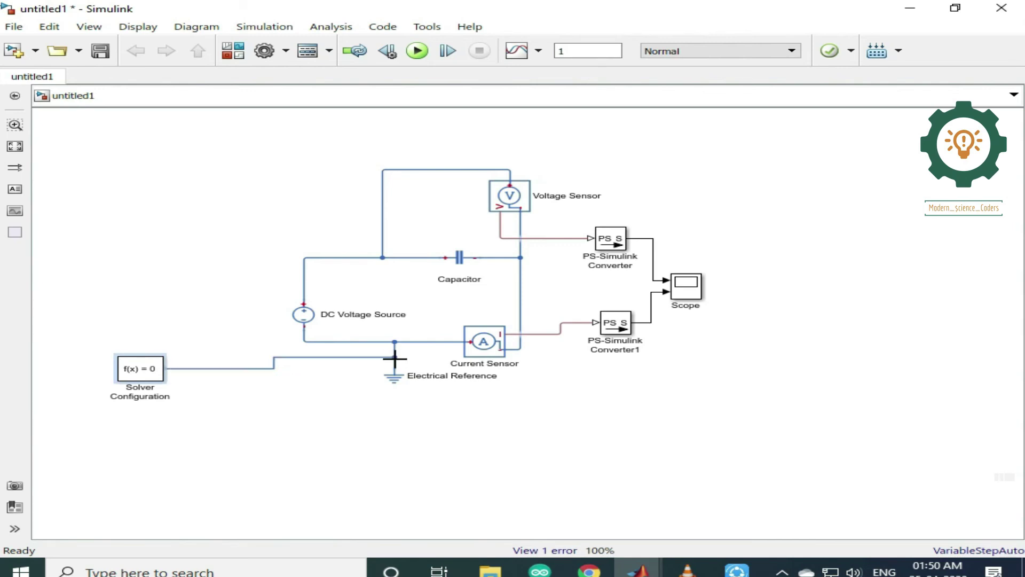
left_click_drag(140, 363, 141, 348)
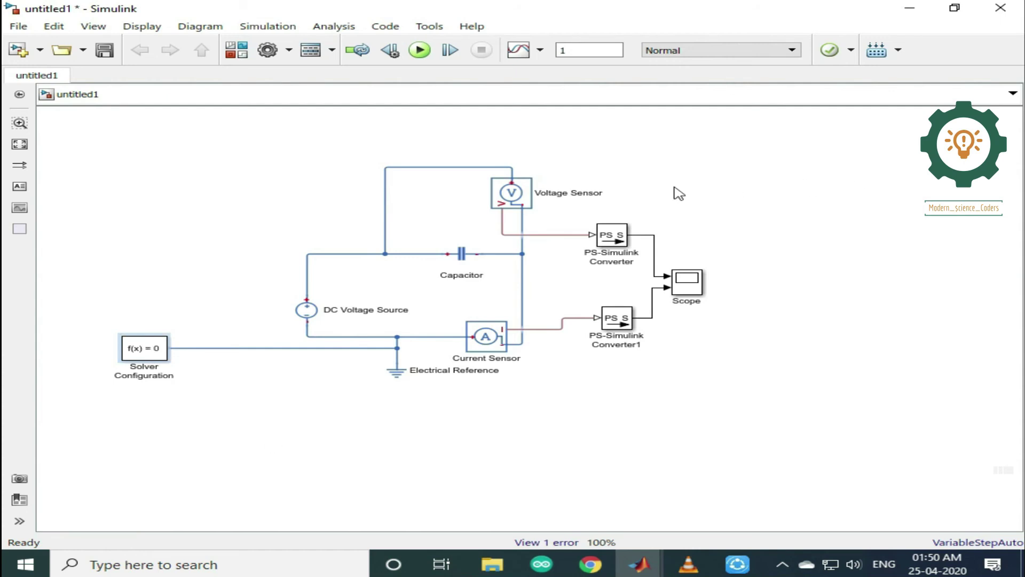
left_click(427, 51)
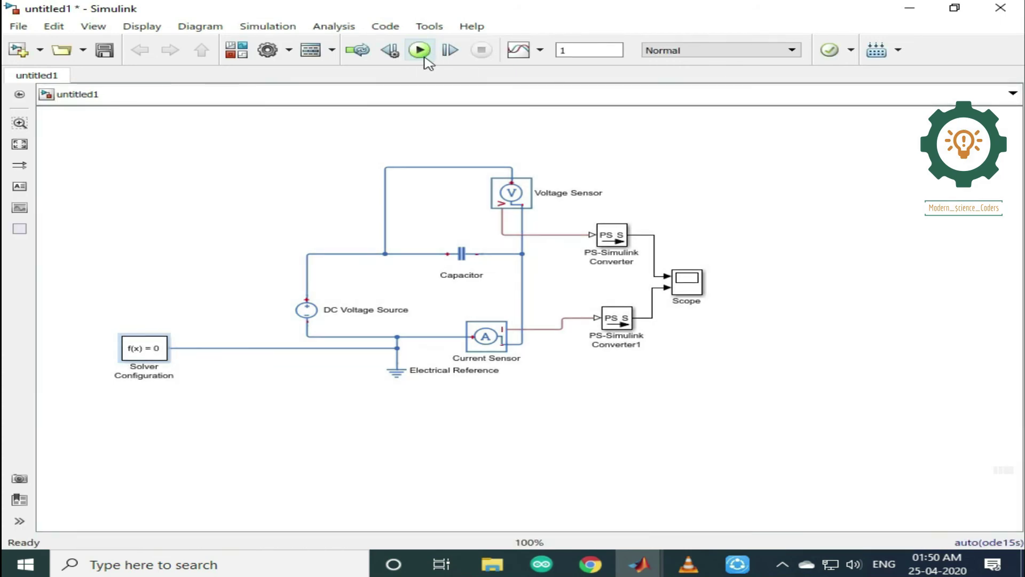
Step: Open the Scope display and pan the plot to show the 5 V voltage and decaying current traces
left_click(694, 288)
double_click(686, 279)
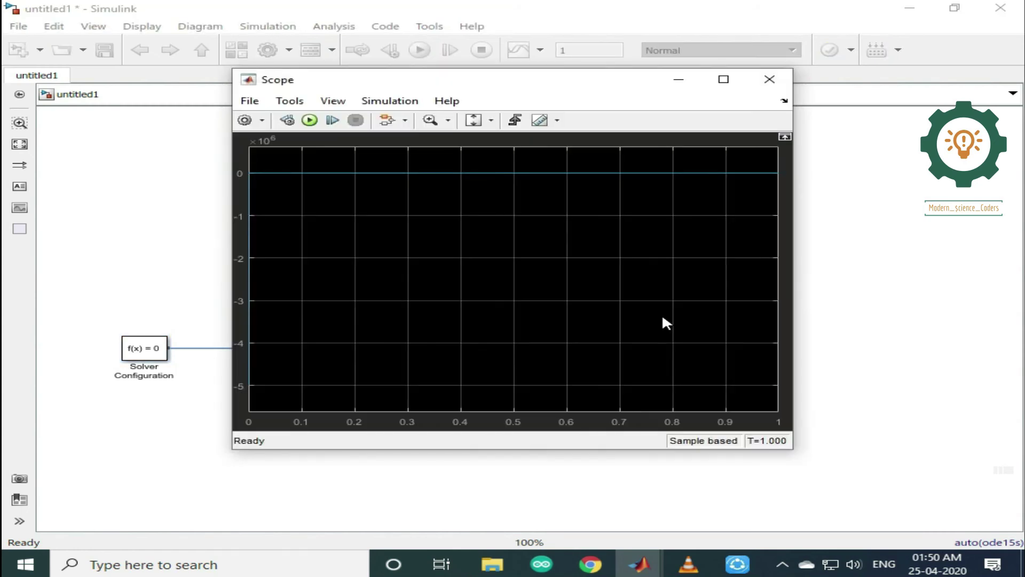
left_click(430, 120)
left_click_drag(435, 170, 519, 235)
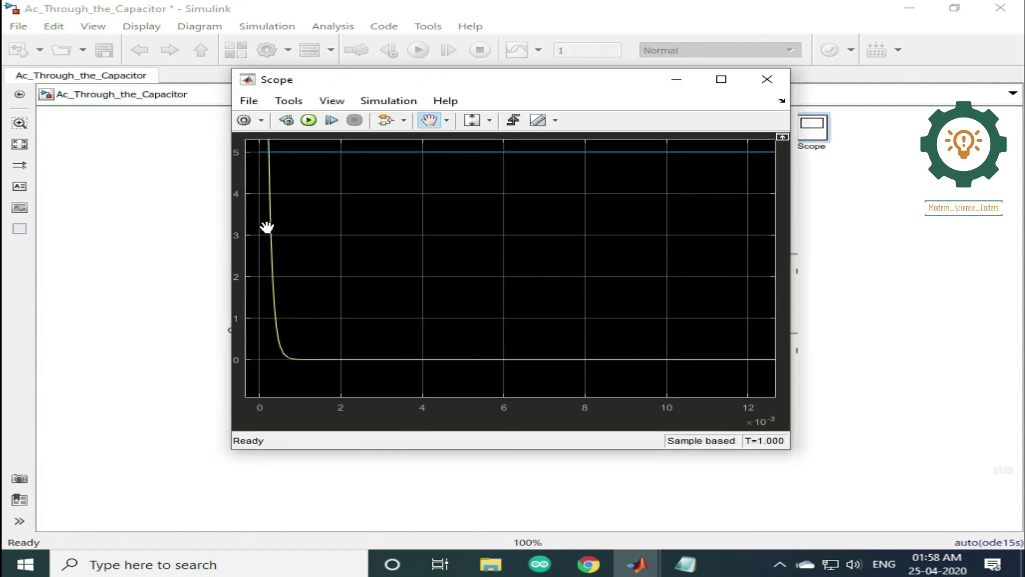
Step: Nudge the plot, then zoom into the 0.16–0.23 s window where both traces run flat
mouse_move(292, 272)
left_mouse_down()
mouse_move(310, 274)
mouse_move(346, 358)
mouse_move(307, 261)
mouse_move(309, 280)
left_mouse_up()
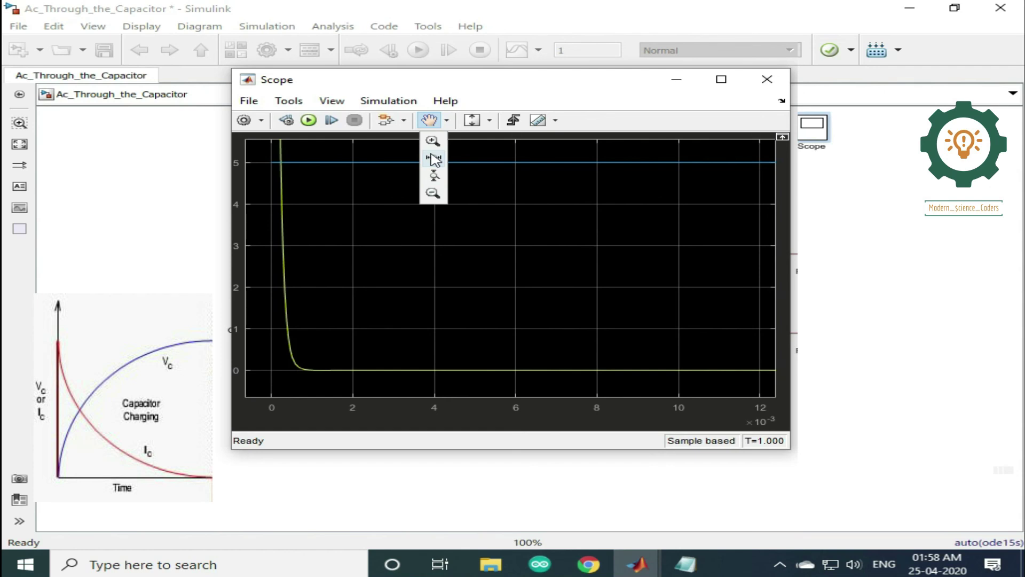
left_click(434, 159)
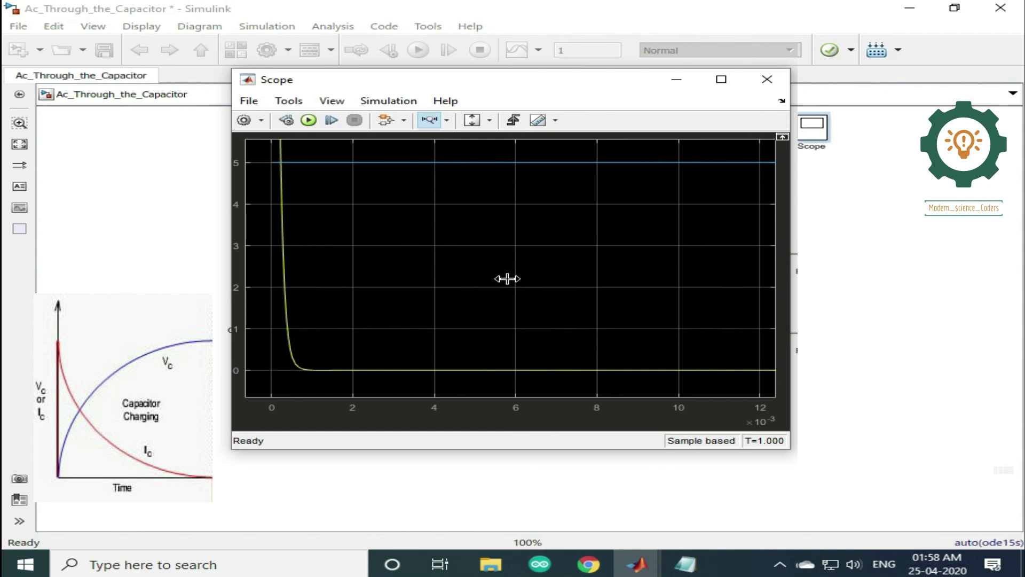
left_click(447, 120)
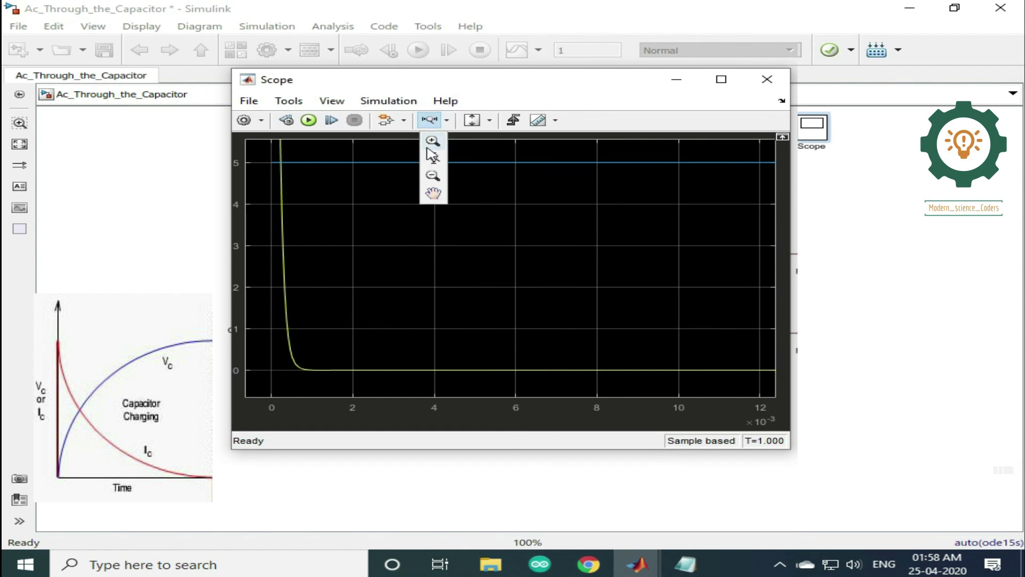
left_click(430, 142)
left_click(414, 245)
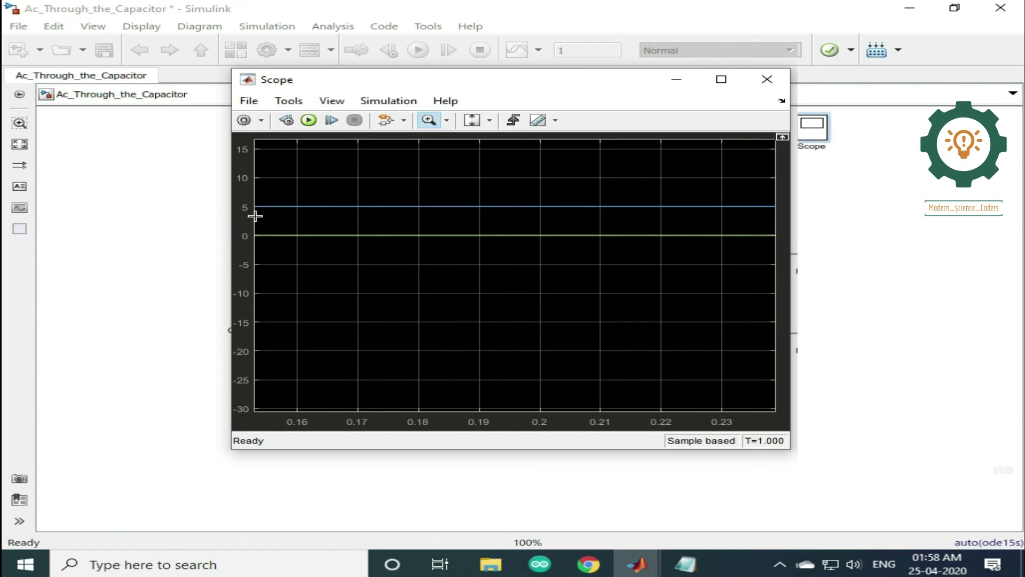